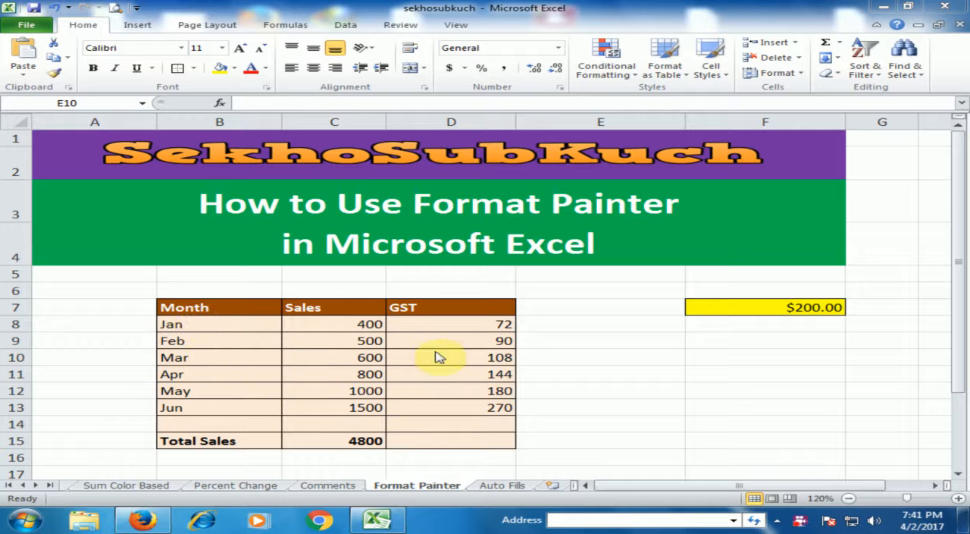
Compare the formatted sales table in B7:D15 with the plain table in B19:D27.
{"action": "left_click", "coordinate": [108, 369]}
{"action": "left_click", "coordinate": [108, 369]}
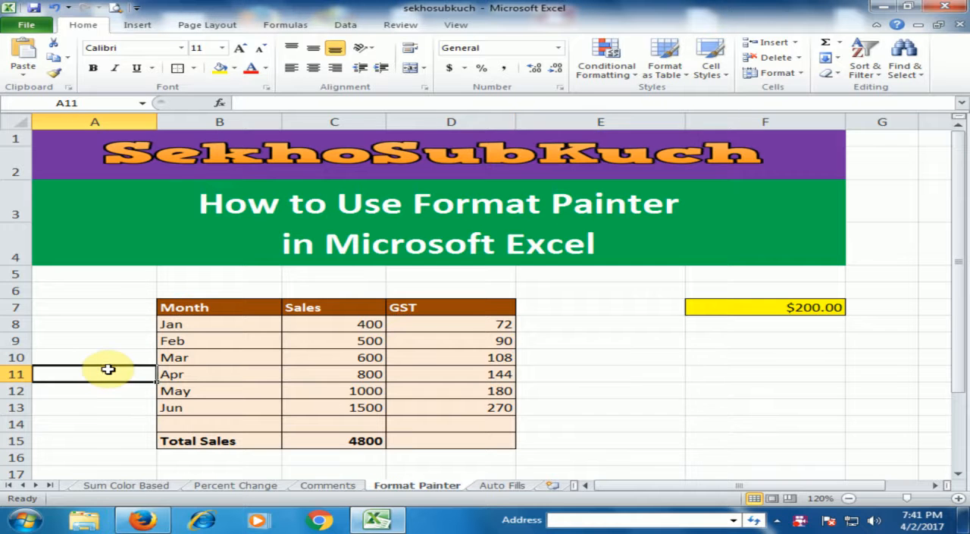
{"action": "scroll", "coordinate": [113, 367], "scroll_direction": "down", "scroll_amount": 2}
{"action": "scroll", "coordinate": [165, 366], "scroll_direction": "down", "scroll_amount": 1}
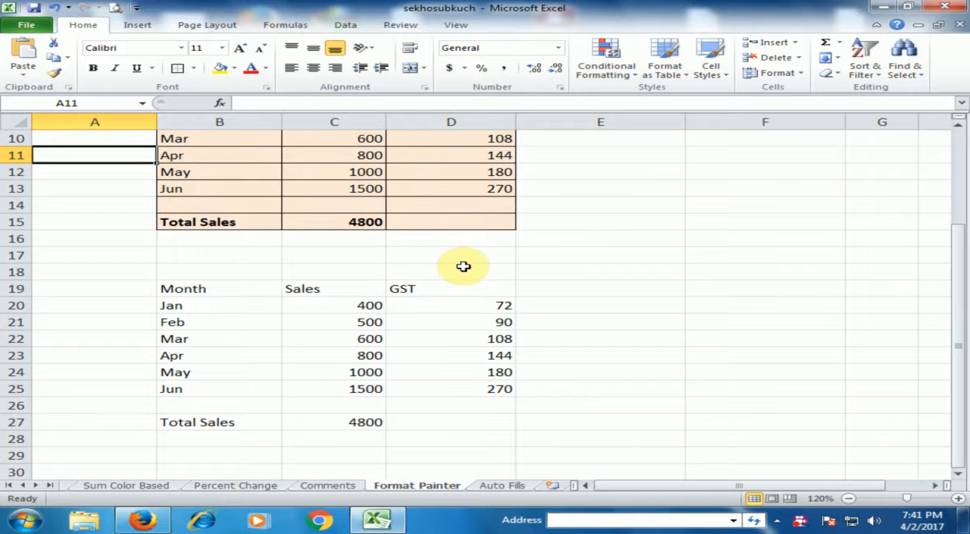
{"action": "scroll", "coordinate": [455, 264], "scroll_direction": "up", "scroll_amount": 2}
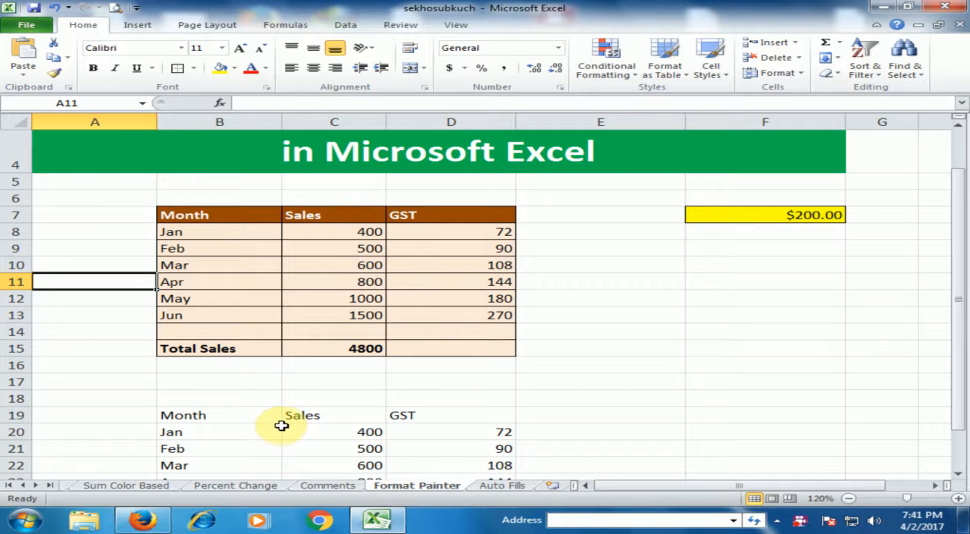
{"action": "scroll", "coordinate": [282, 423], "scroll_direction": "down", "scroll_amount": 1}
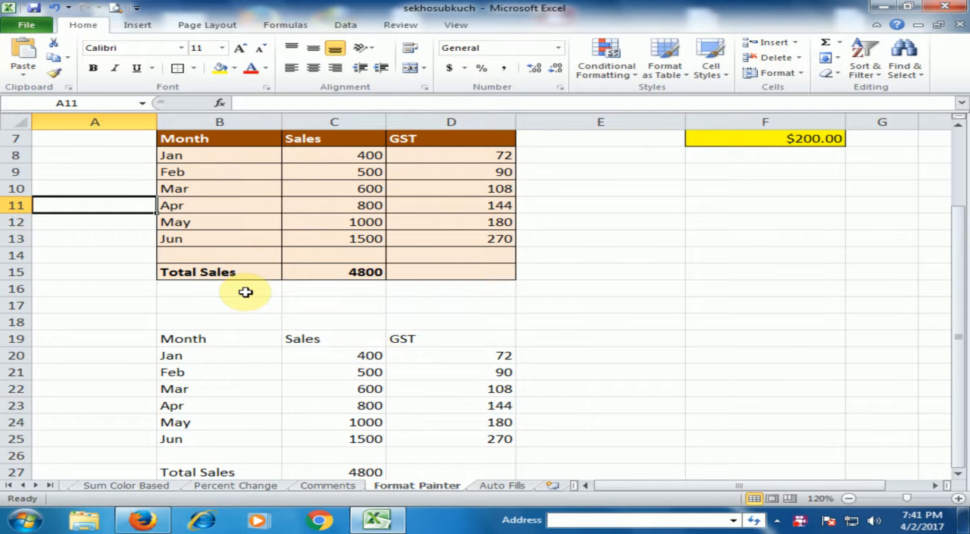
{"action": "scroll", "coordinate": [246, 289], "scroll_direction": "up", "scroll_amount": 1}
{"action": "scroll", "coordinate": [241, 260], "scroll_direction": "up", "scroll_amount": 1}
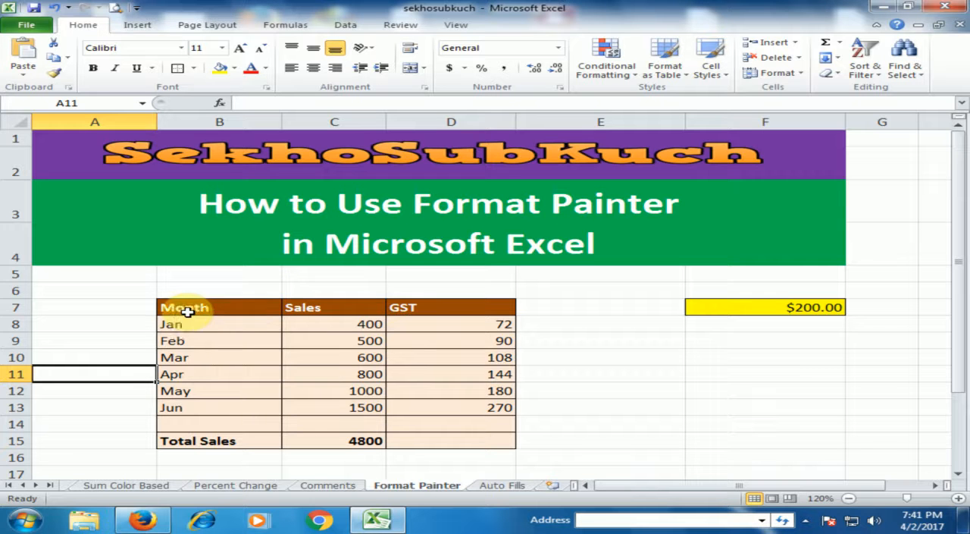
{"action": "scroll", "coordinate": [387, 422], "scroll_direction": "down", "scroll_amount": 2}
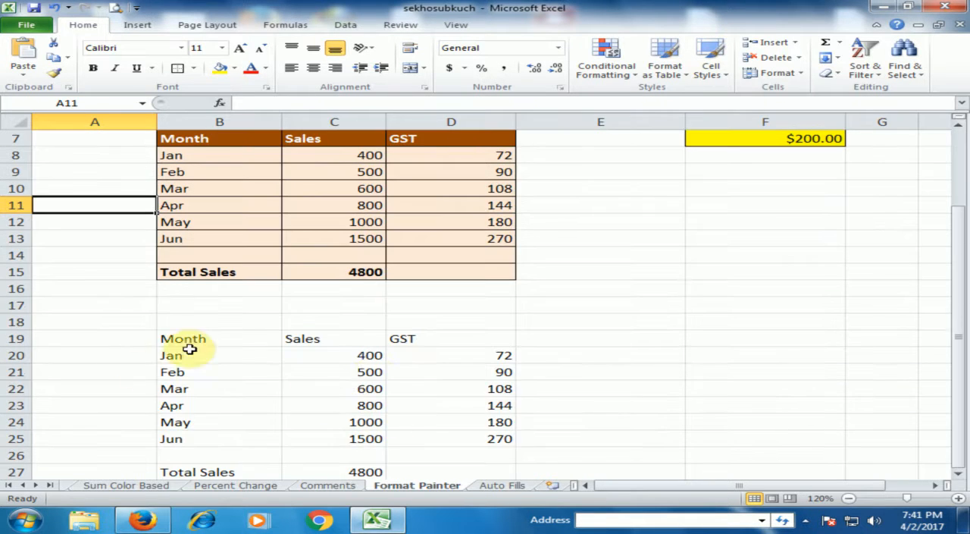
{"action": "scroll", "coordinate": [273, 238], "scroll_direction": "up", "scroll_amount": 2}
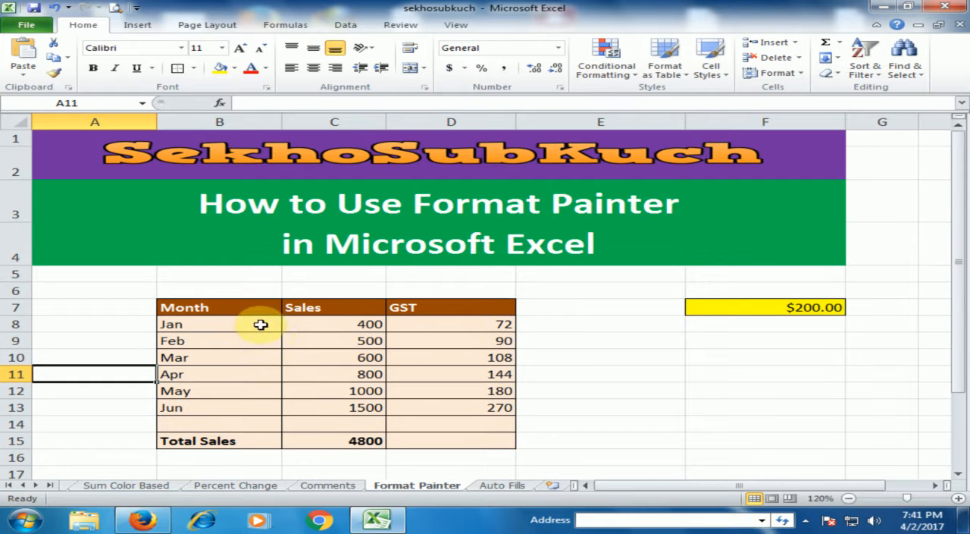
Copy the formatting of the table in B7:D15 onto the plain table in B19:D27 with Format Painter.
{"action": "scroll", "coordinate": [279, 303], "scroll_direction": "down", "scroll_amount": 1}
{"action": "left_click_drag", "start_coordinate": [212, 210], "coordinate": [438, 349]}
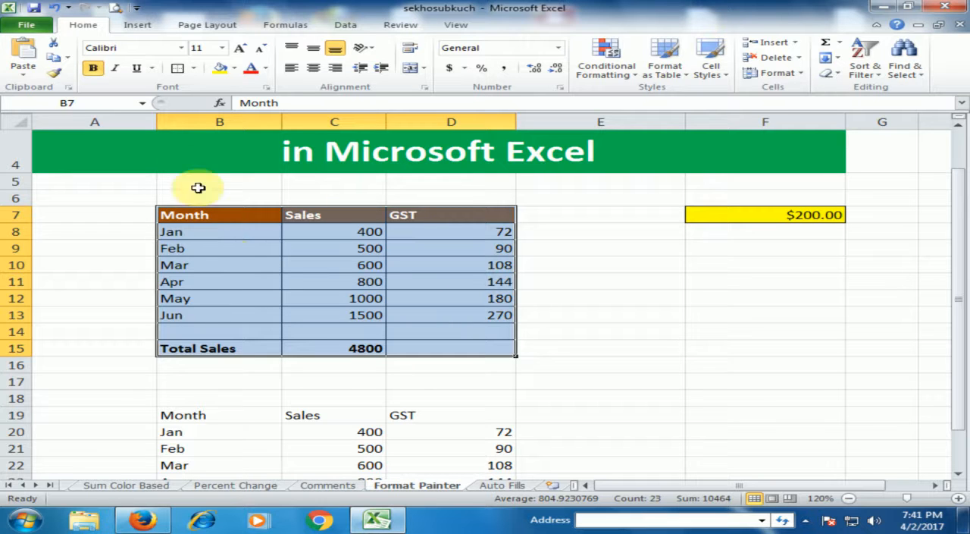
{"action": "left_click", "coordinate": [55, 76]}
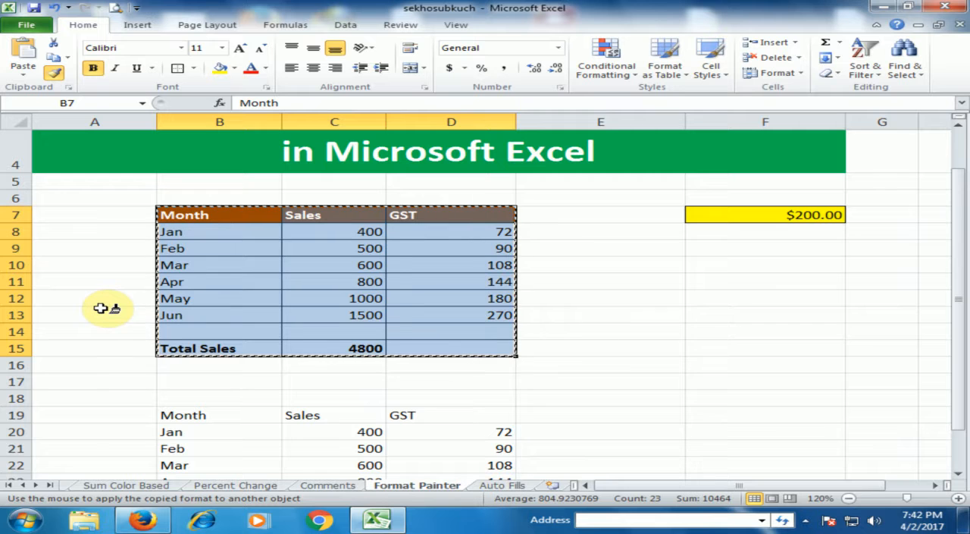
{"action": "scroll", "coordinate": [116, 305], "scroll_direction": "down", "scroll_amount": 2}
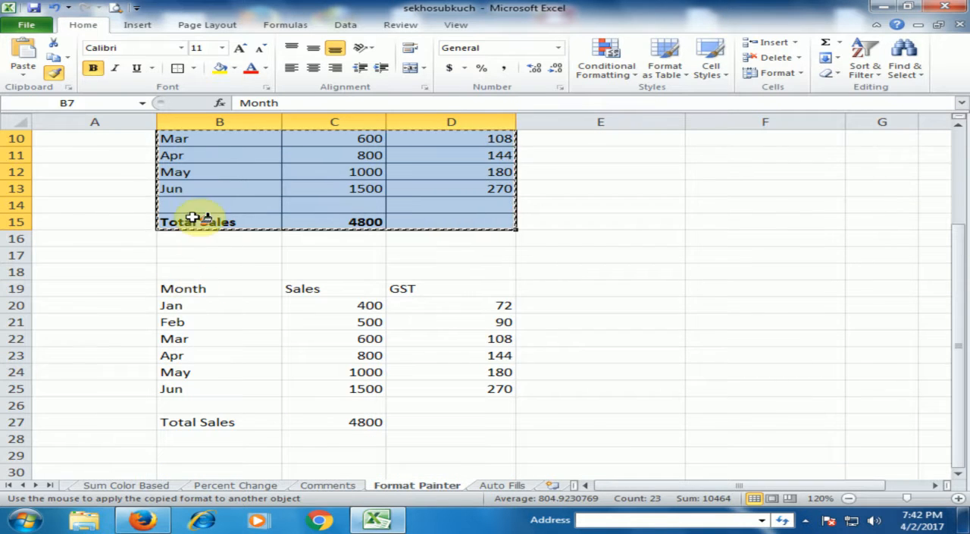
{"action": "scroll", "coordinate": [200, 214], "scroll_direction": "up", "scroll_amount": 1}
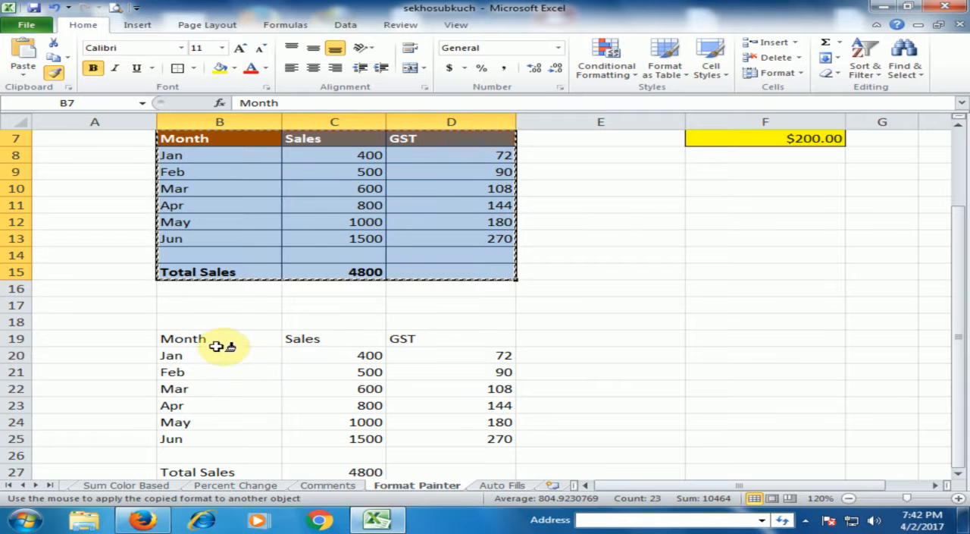
{"action": "scroll", "coordinate": [216, 338], "scroll_direction": "down", "scroll_amount": 1}
{"action": "mouse_move", "coordinate": [195, 286]}
{"action": "left_mouse_down"}
{"action": "mouse_move", "coordinate": [387, 304]}
{"action": "mouse_move", "coordinate": [472, 416]}
{"action": "mouse_move", "coordinate": [465, 420]}
{"action": "left_mouse_up"}
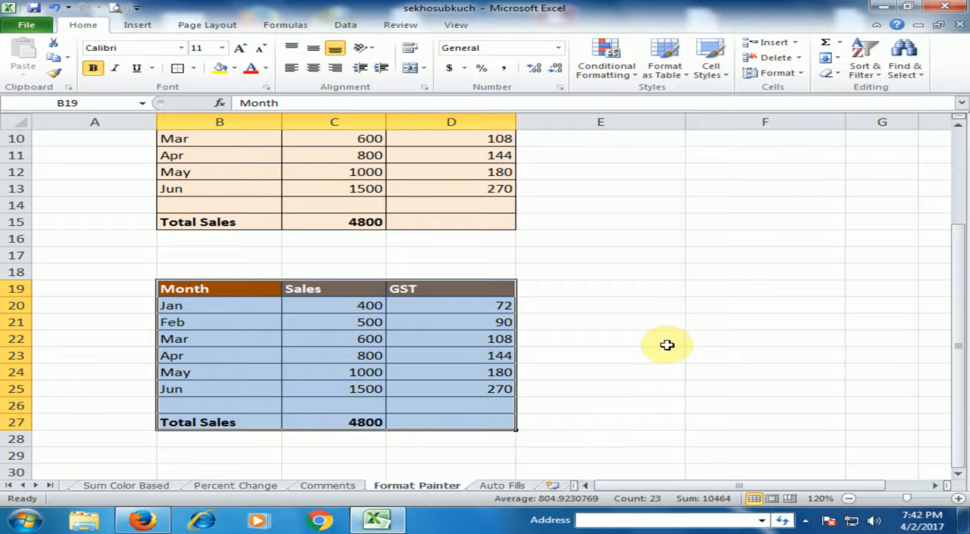
{"action": "left_click", "coordinate": [576, 341]}
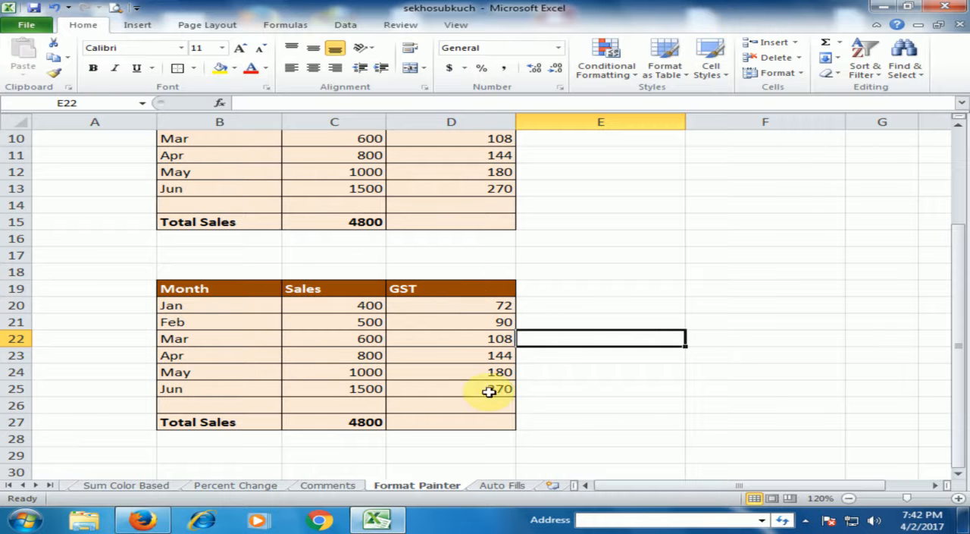
Enter 500 in cell F12, below the yellow currency cell.
{"action": "scroll", "coordinate": [614, 294], "scroll_direction": "up", "scroll_amount": 3}
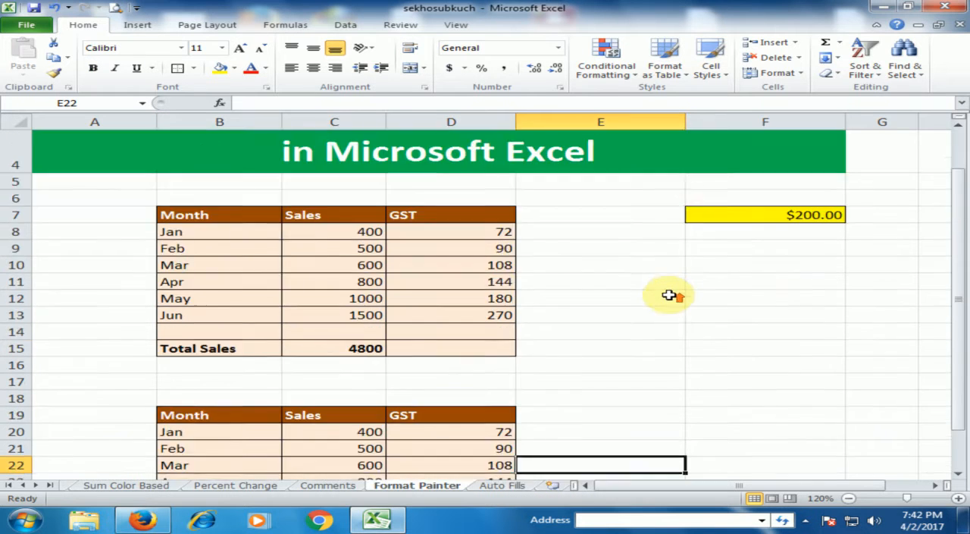
{"action": "scroll", "coordinate": [766, 345], "scroll_direction": "down", "scroll_amount": 1}
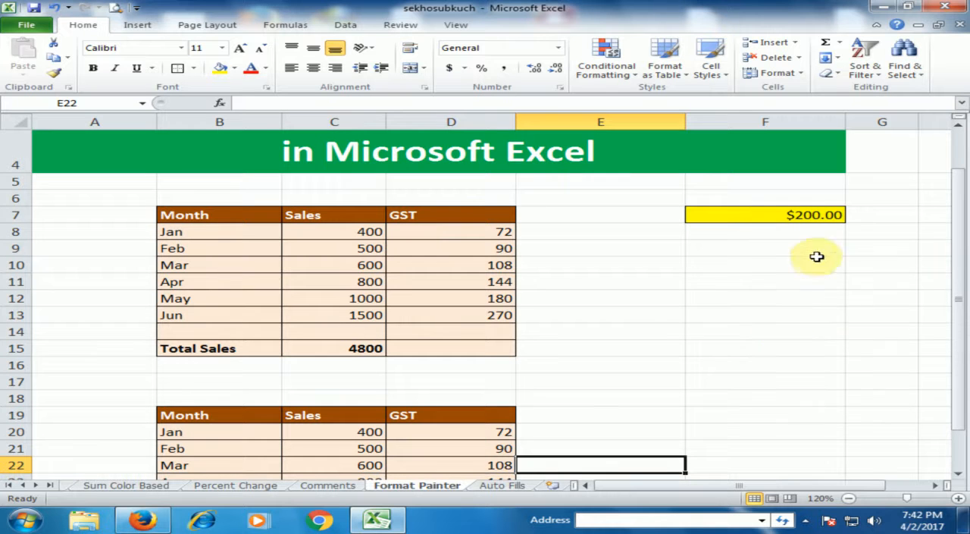
{"action": "left_click", "coordinate": [786, 215]}
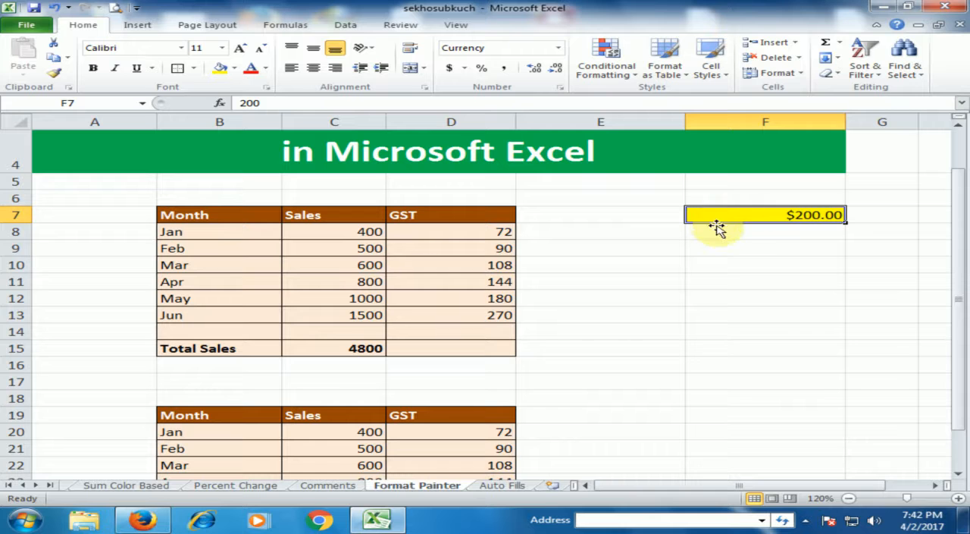
{"action": "left_click", "coordinate": [730, 310]}
{"action": "left_click", "coordinate": [727, 298]}
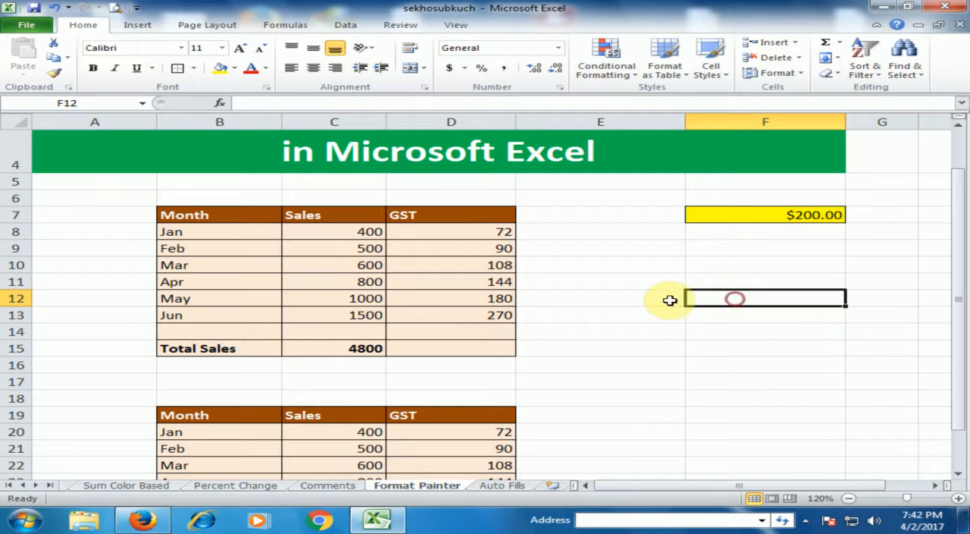
{"action": "type", "text": "5"}
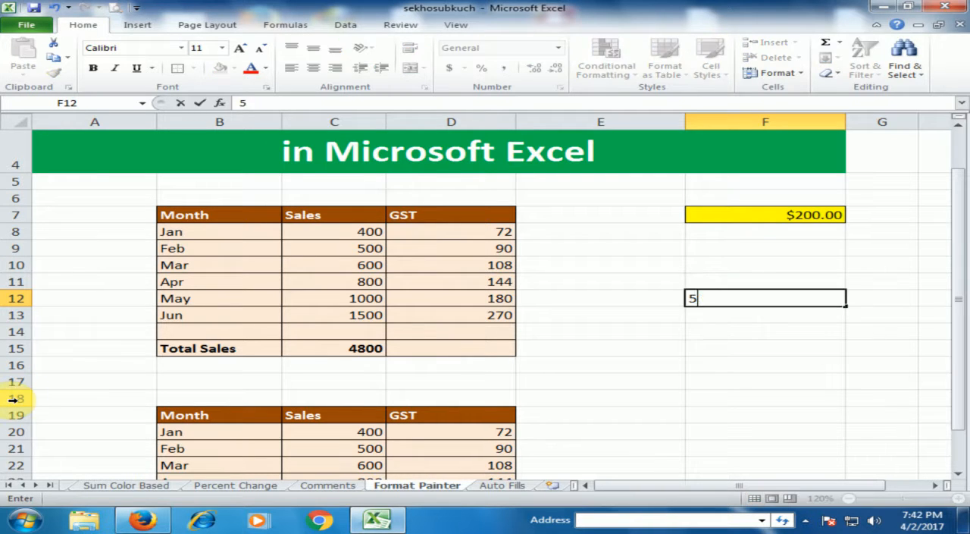
{"action": "type", "text": "00"}
{"action": "key", "text": "Return"}
{"action": "key", "text": "Return"}
{"action": "key", "text": "Return"}
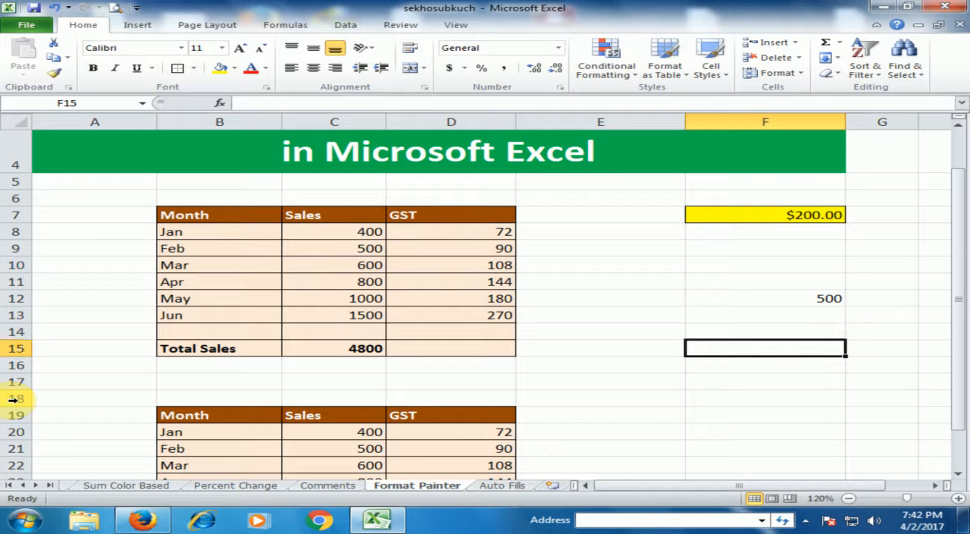
Enter 600 in cell F15 and 800 in cell F18.
{"action": "type", "text": "6"}
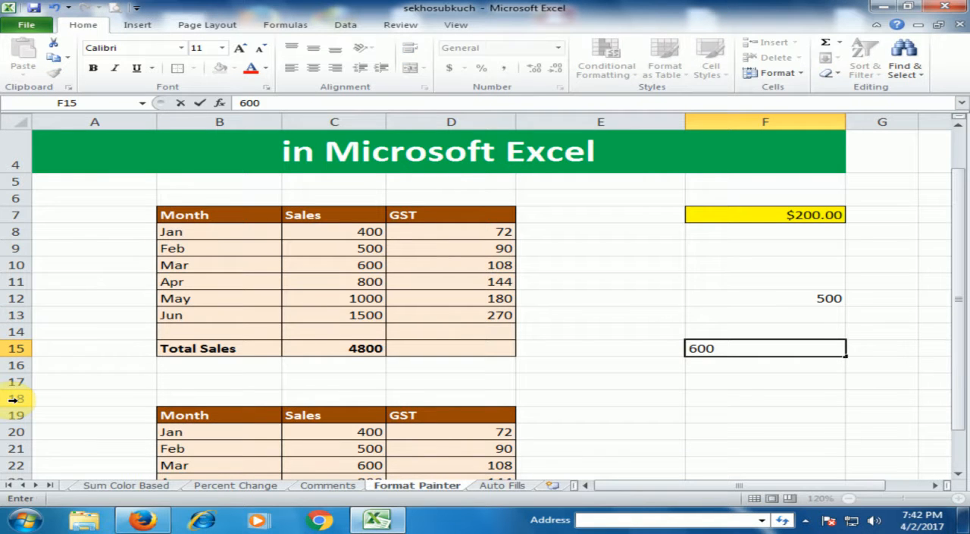
{"action": "type", "text": "00"}
{"action": "key", "text": "Return"}
{"action": "key", "text": "Return"}
{"action": "key", "text": "Return"}
{"action": "type", "text": "80"}
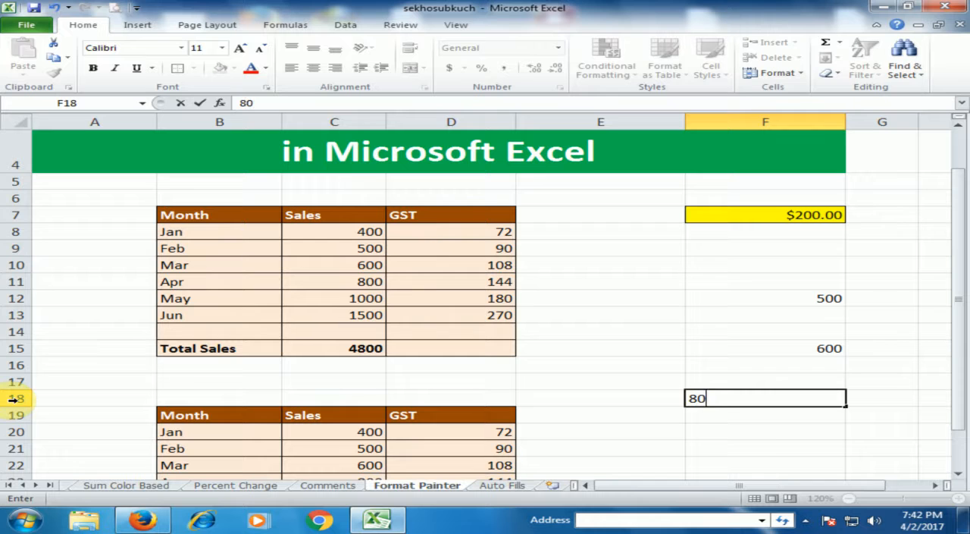
{"action": "key", "text": "Return"}
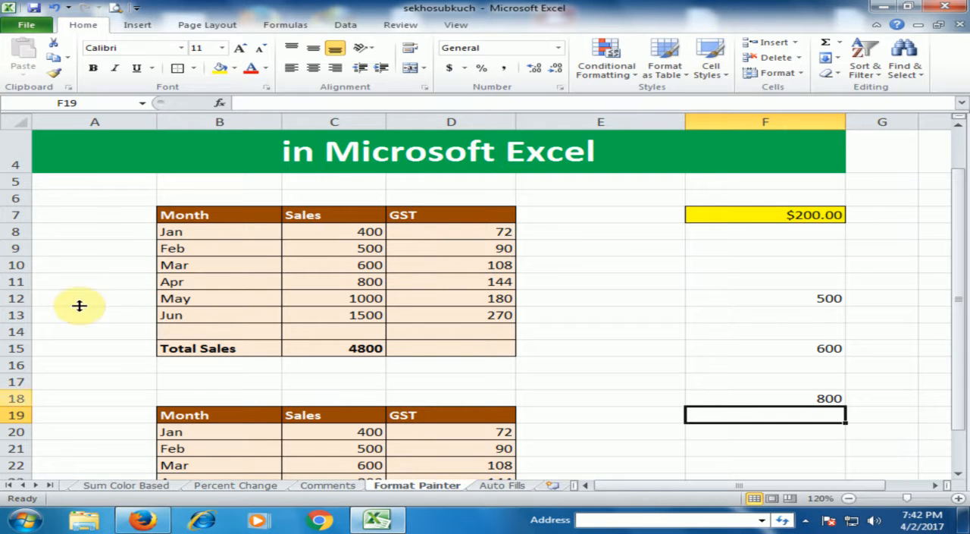
Copy the yellow currency formatting of F7 onto F12 with a single use of Format Painter.
{"action": "left_click", "coordinate": [733, 214]}
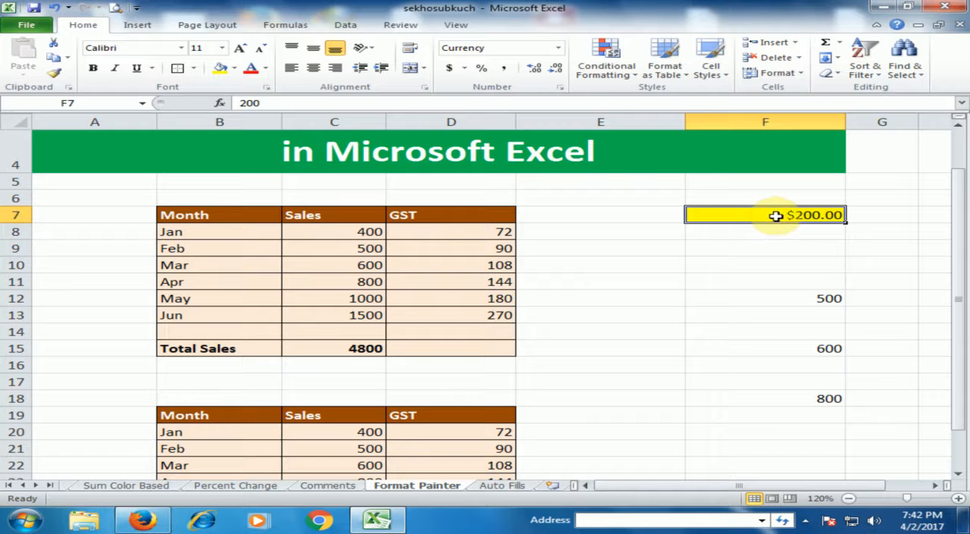
{"action": "left_click", "coordinate": [58, 73]}
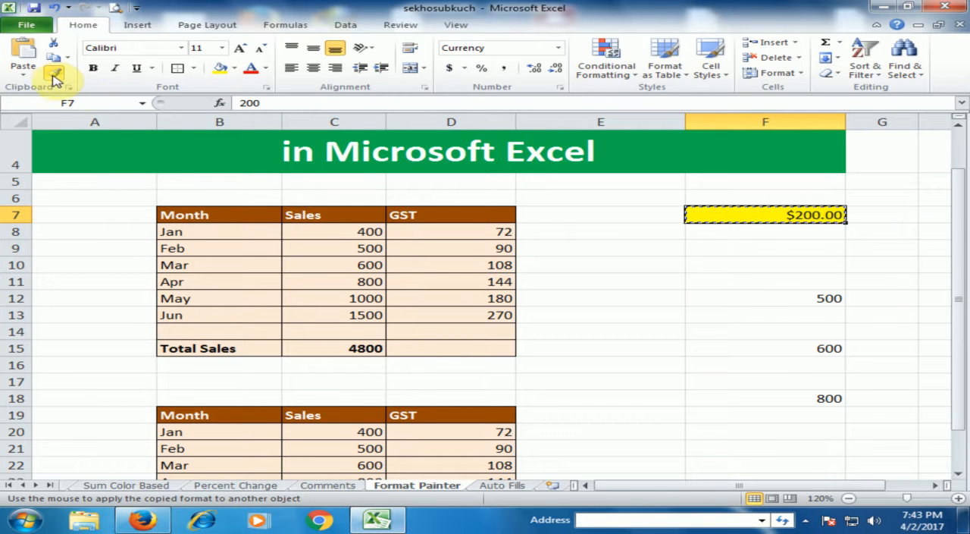
{"action": "left_click", "coordinate": [796, 298]}
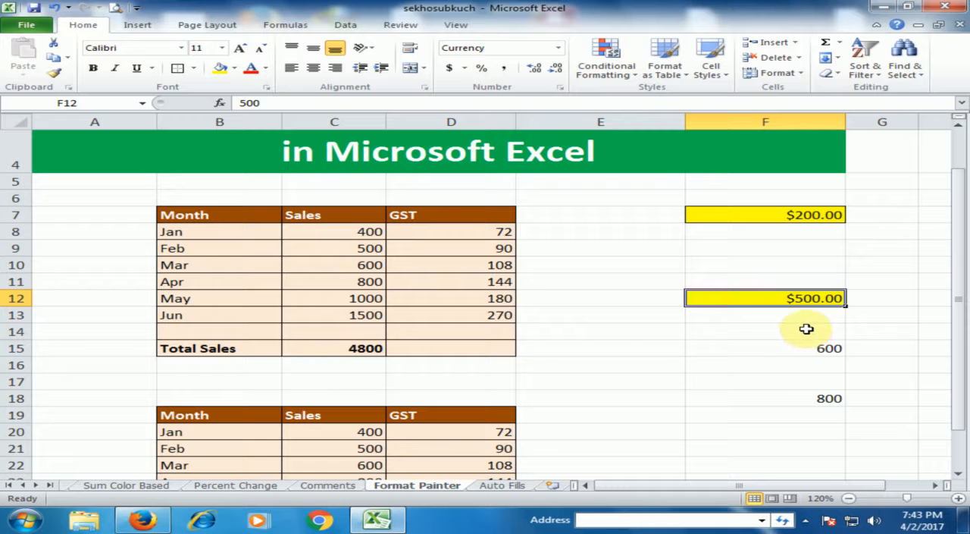
Keep Format Painter active to apply F7's formatting to F15, F18, F21, F25 and F29, and turn it off when done.
{"action": "left_click", "coordinate": [741, 216]}
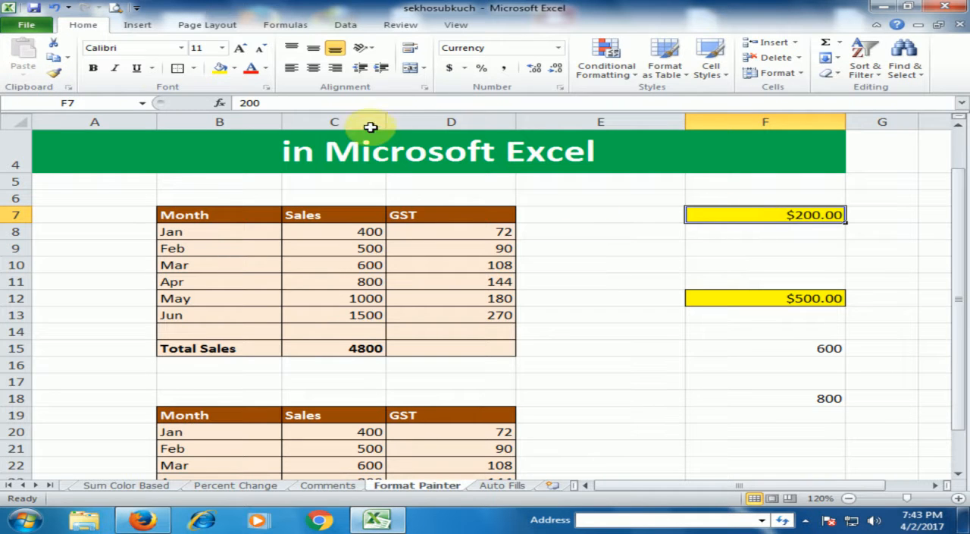
{"action": "left_click", "coordinate": [55, 74]}
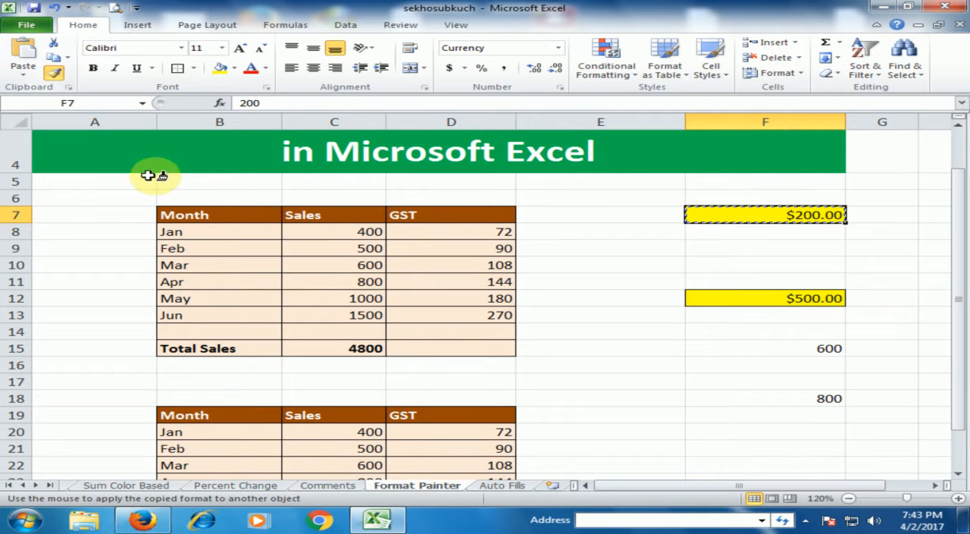
{"action": "left_click", "coordinate": [736, 349]}
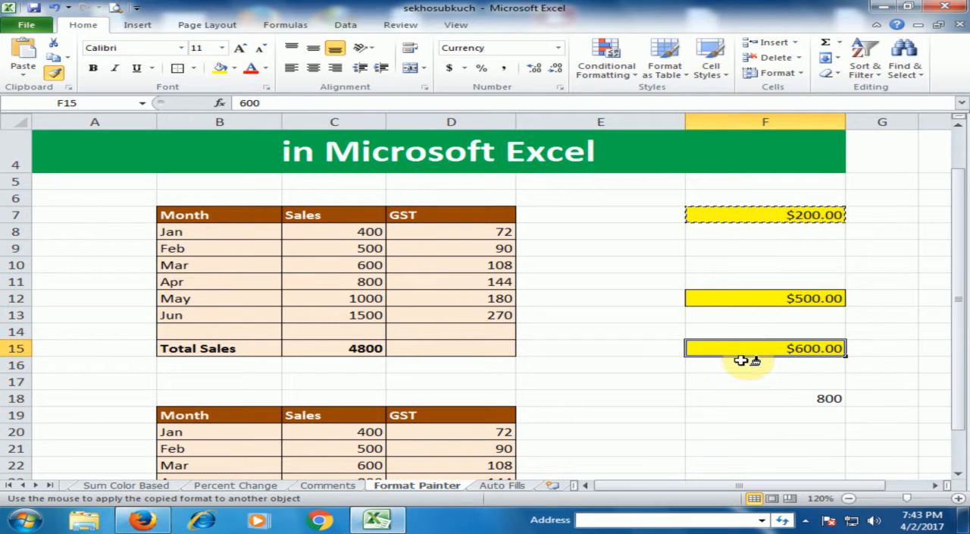
{"action": "left_click", "coordinate": [764, 398]}
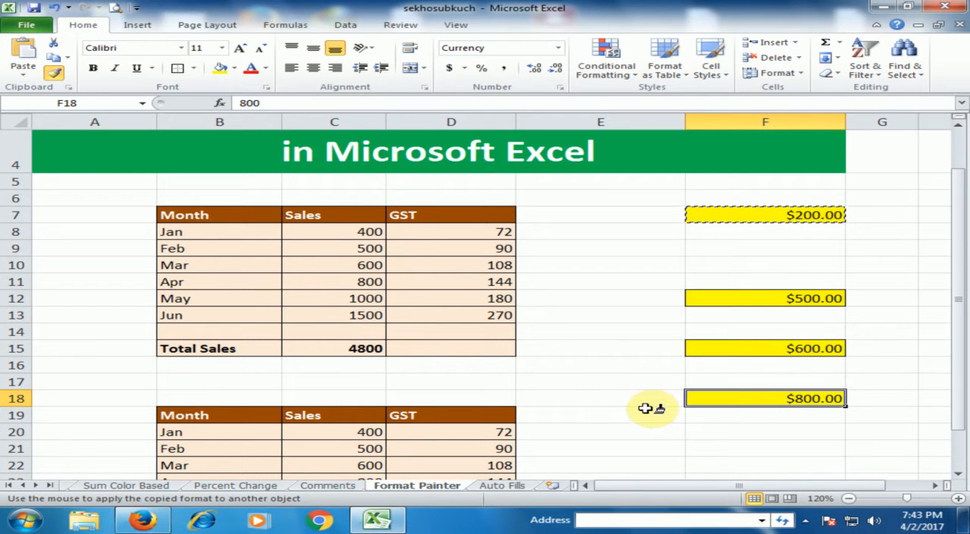
{"action": "left_click", "coordinate": [742, 447]}
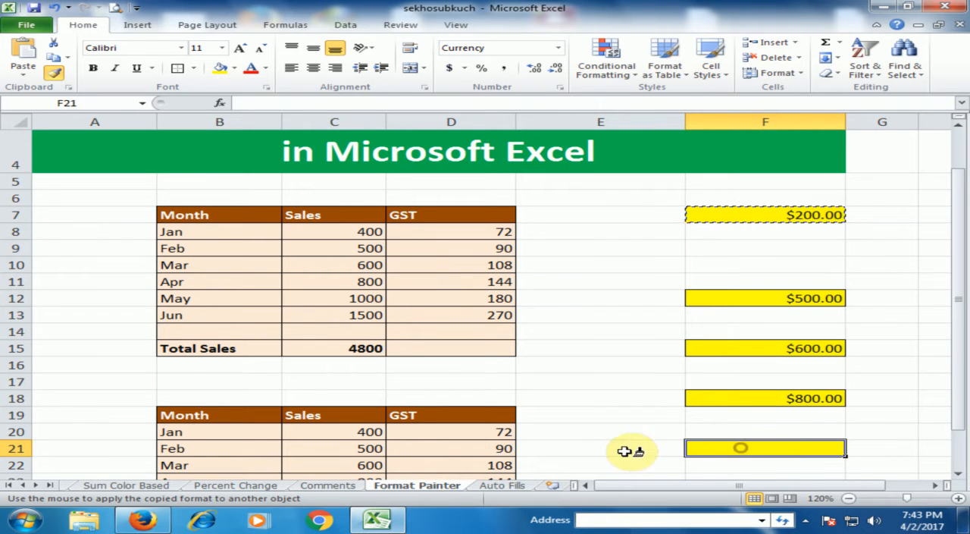
{"action": "scroll", "coordinate": [697, 420], "scroll_direction": "down", "scroll_amount": 3}
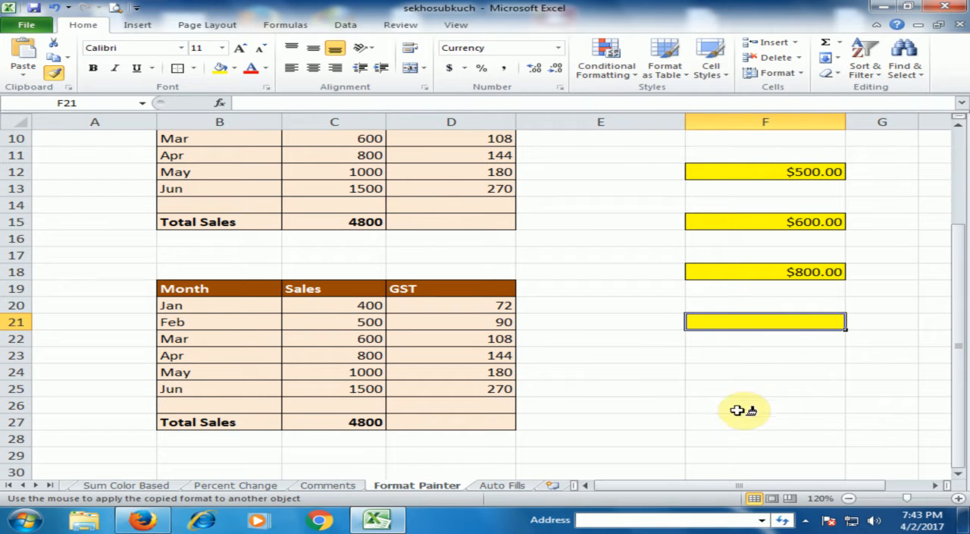
{"action": "left_click", "coordinate": [735, 388]}
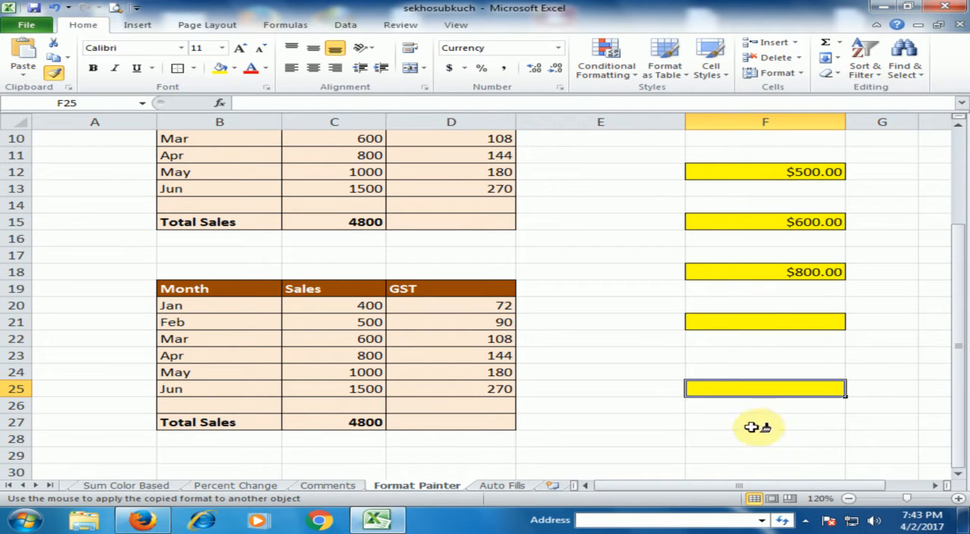
{"action": "scroll", "coordinate": [773, 428], "scroll_direction": "down", "scroll_amount": 2}
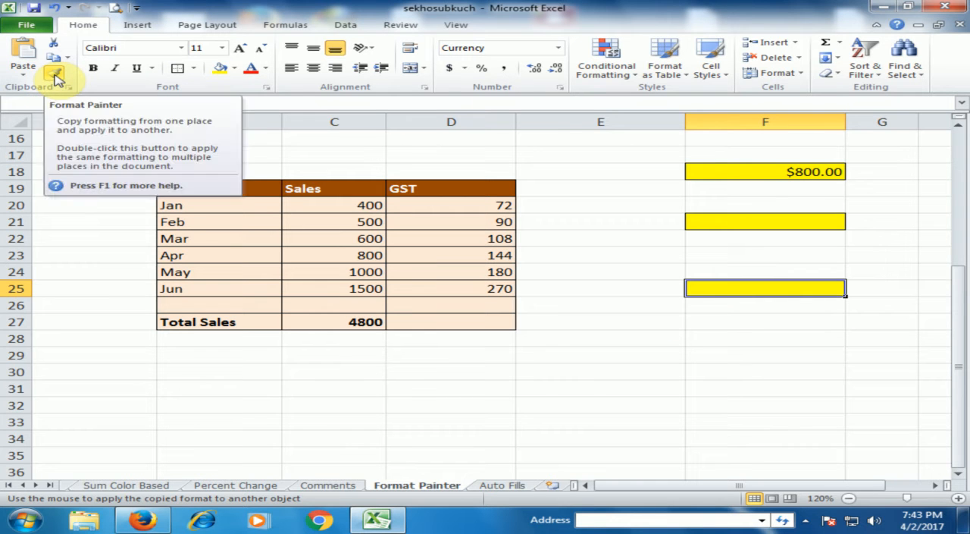
{"action": "left_click", "coordinate": [792, 352]}
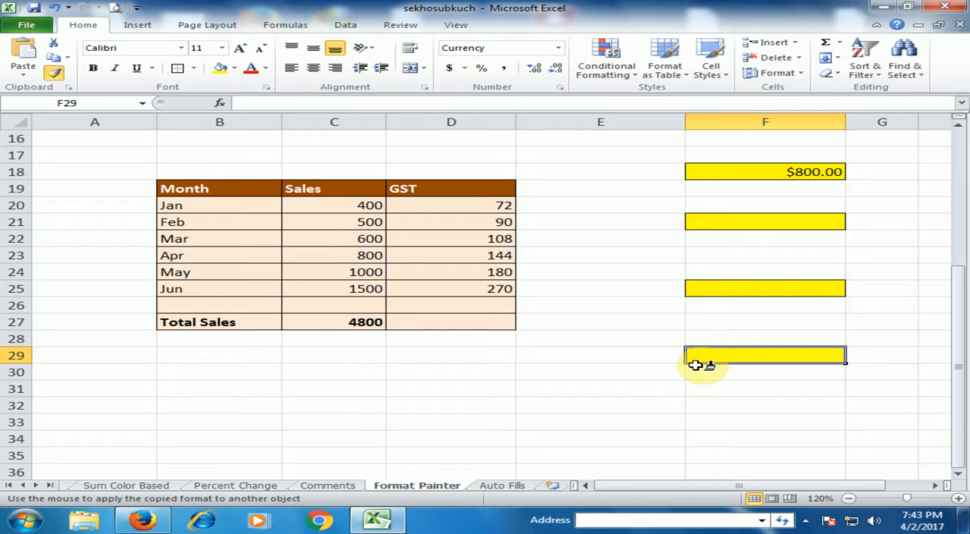
{"action": "left_click", "coordinate": [53, 71]}
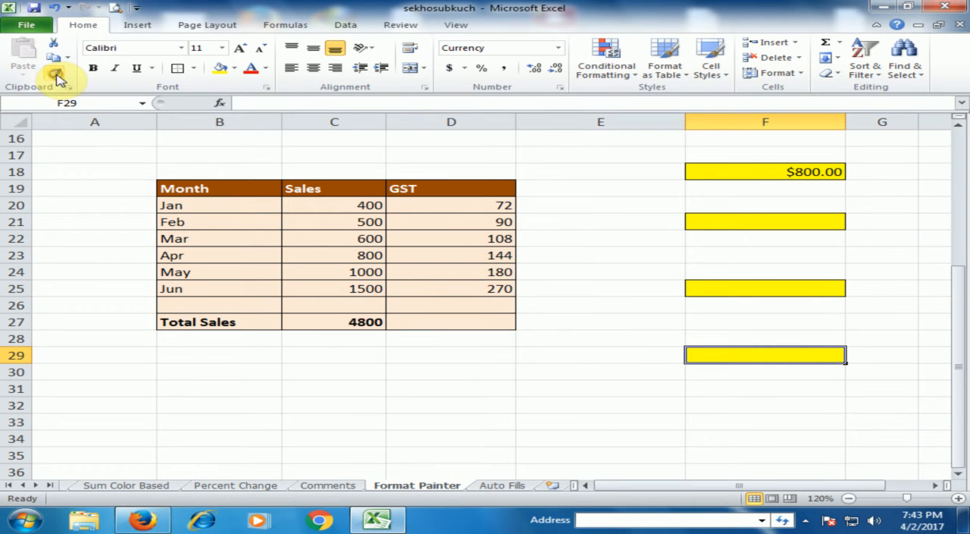
{"action": "left_click", "coordinate": [704, 257]}
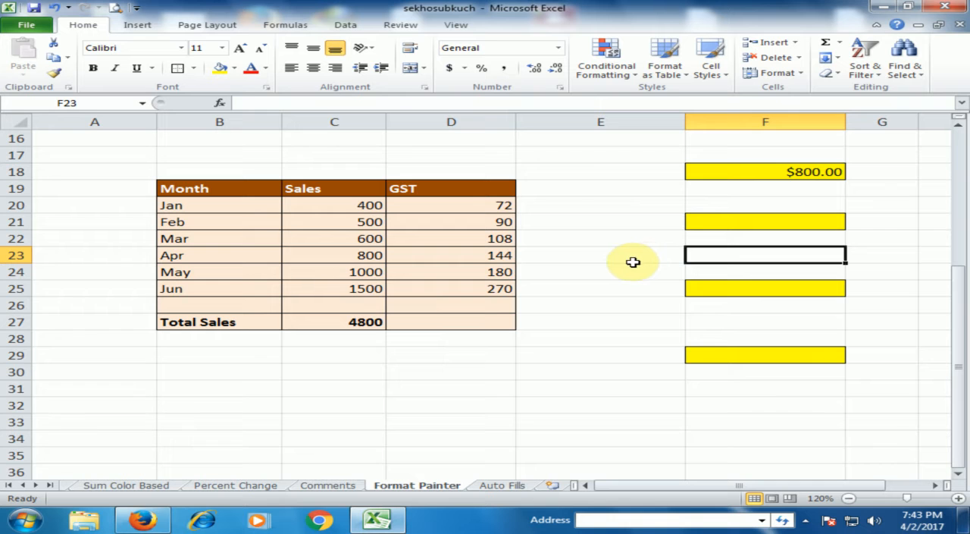
{"action": "scroll", "coordinate": [645, 254], "scroll_direction": "up", "scroll_amount": 3}
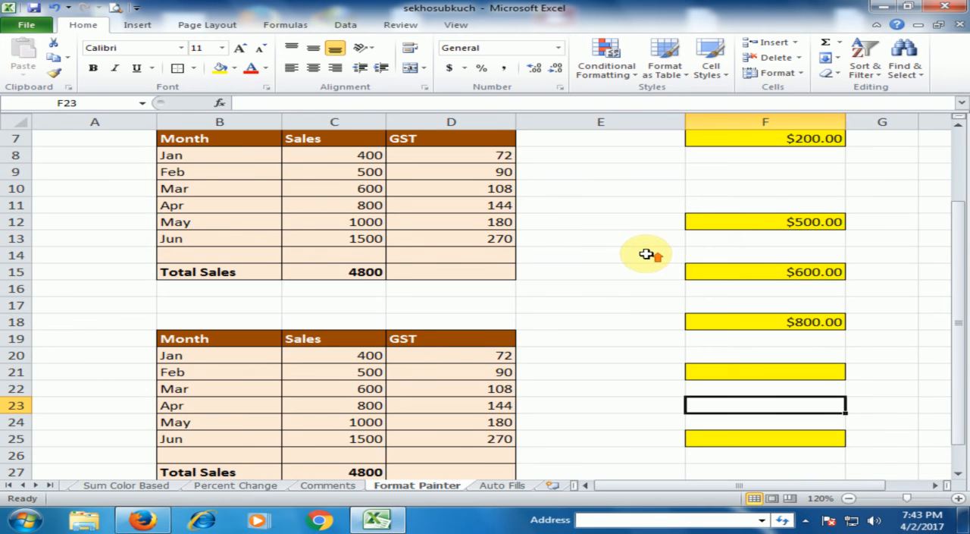
{"action": "scroll", "coordinate": [645, 255], "scroll_direction": "up", "scroll_amount": 2}
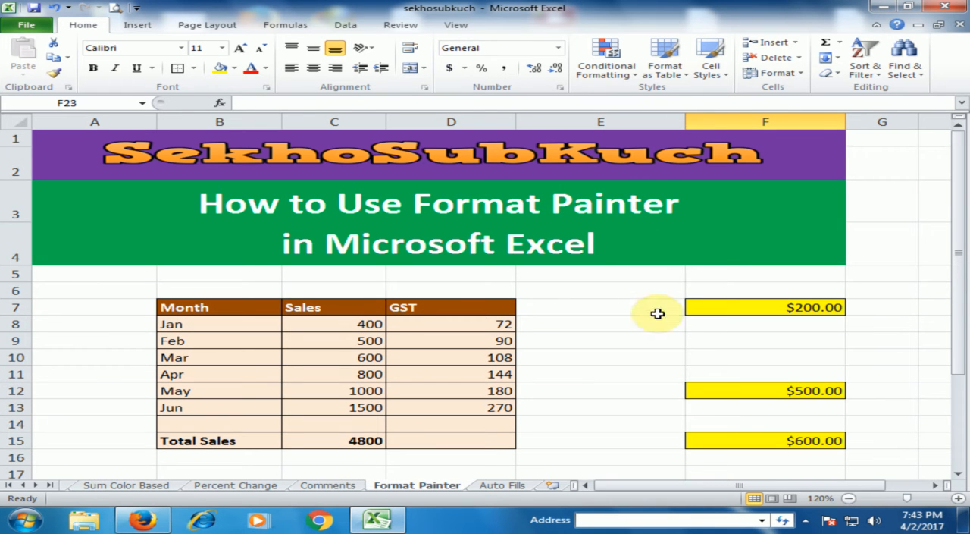
{"action": "scroll", "coordinate": [670, 326], "scroll_direction": "down", "scroll_amount": 4}
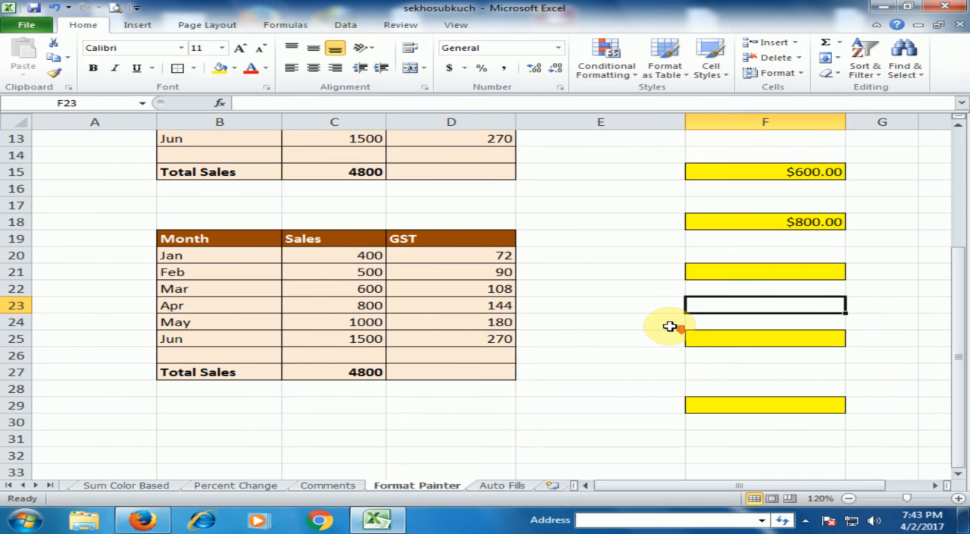
{"action": "scroll", "coordinate": [661, 310], "scroll_direction": "up", "scroll_amount": 4}
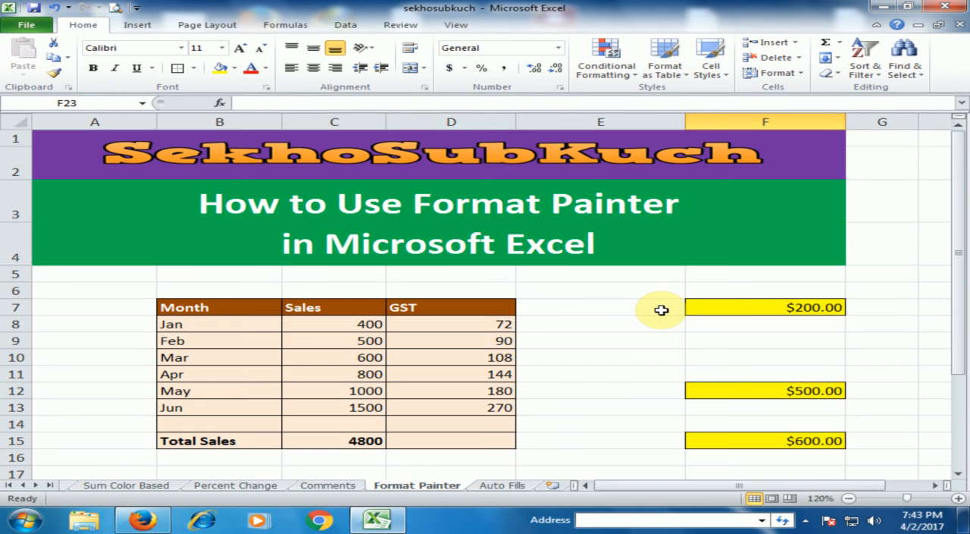